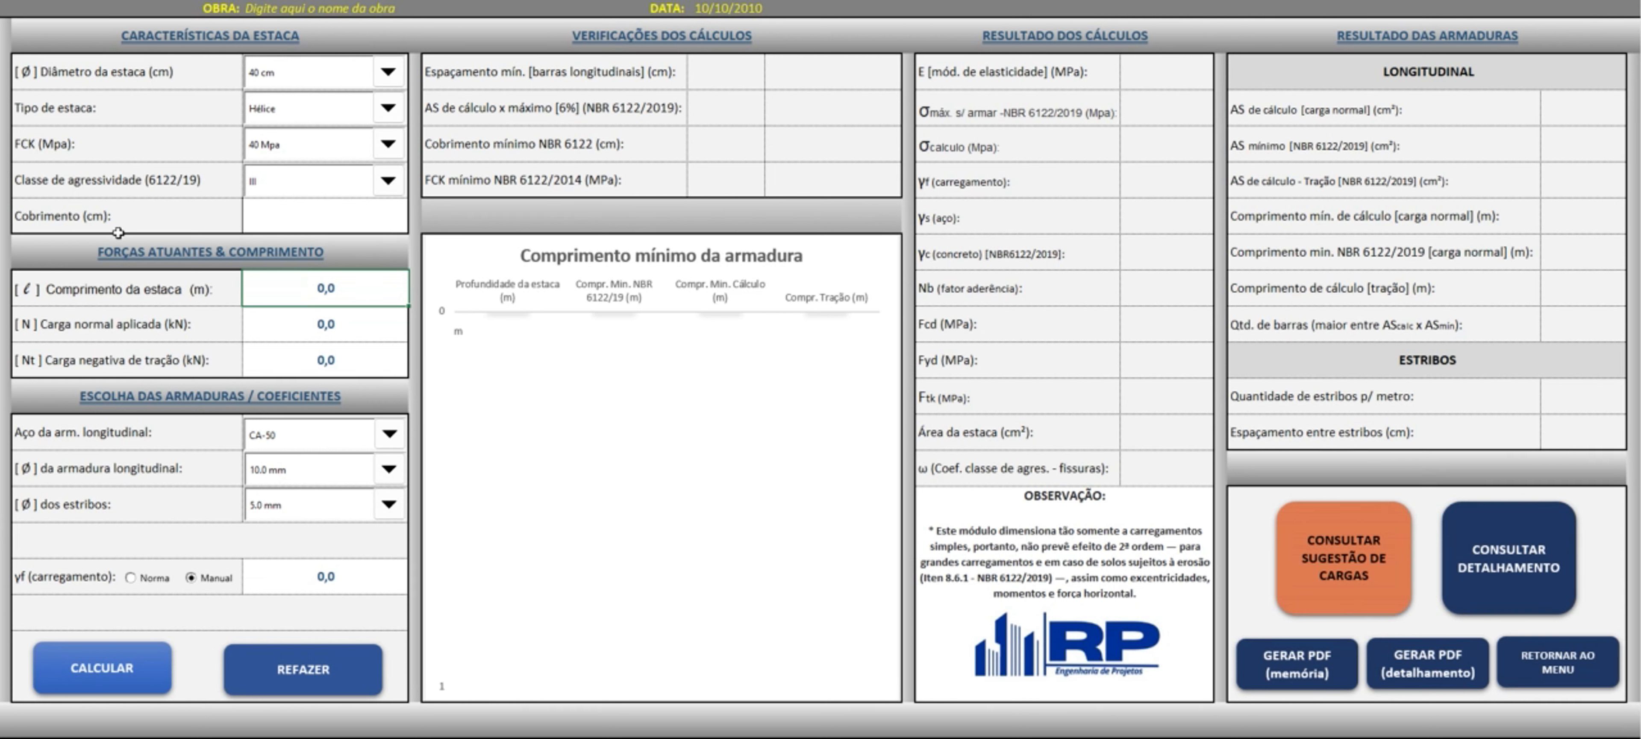
Set the pile diameter to 40 cm and the pile type to Hélice
{"action": "left_click", "coordinate": [388, 74]}
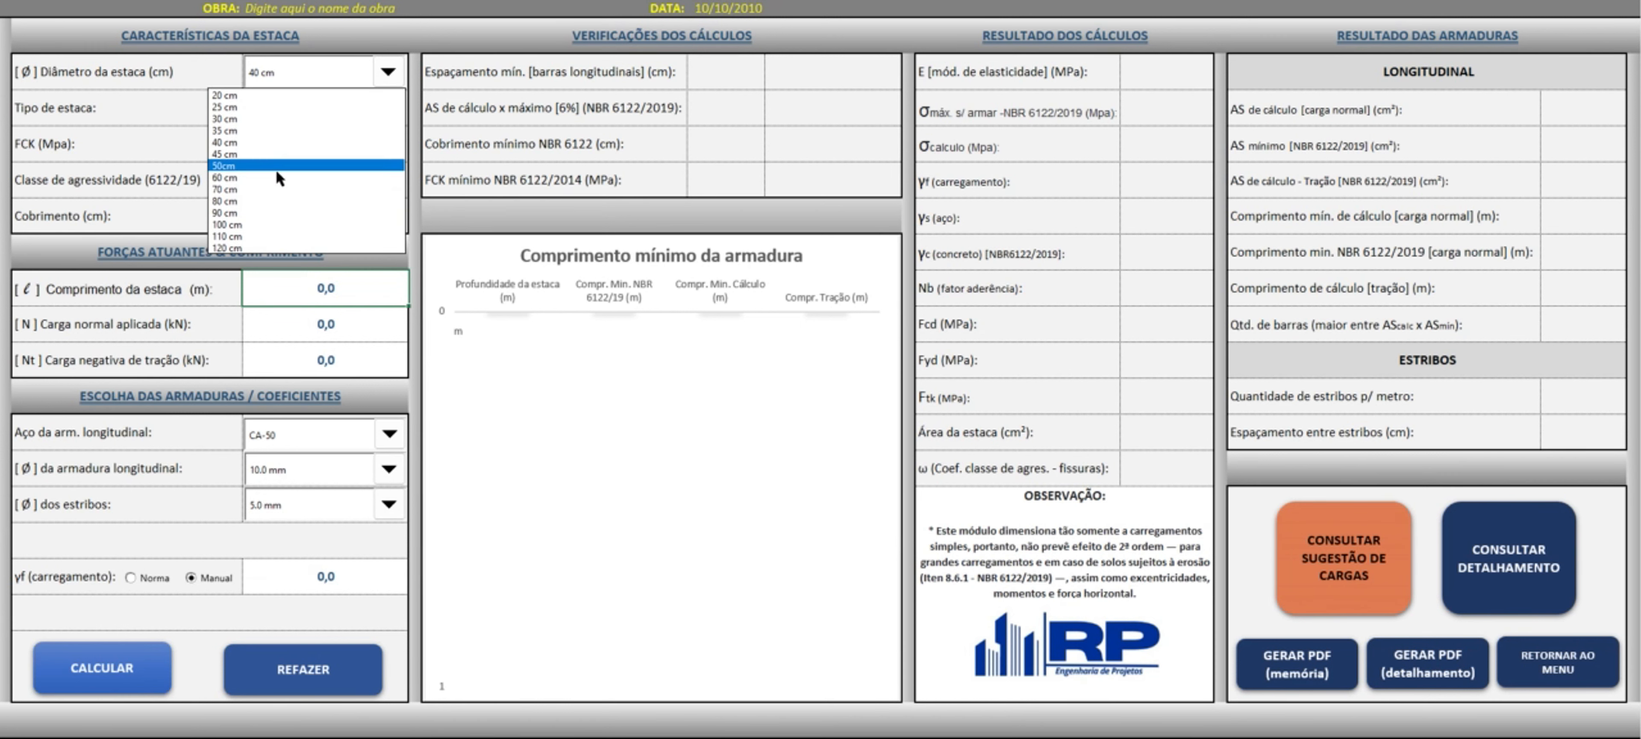
{"action": "left_click", "coordinate": [265, 146]}
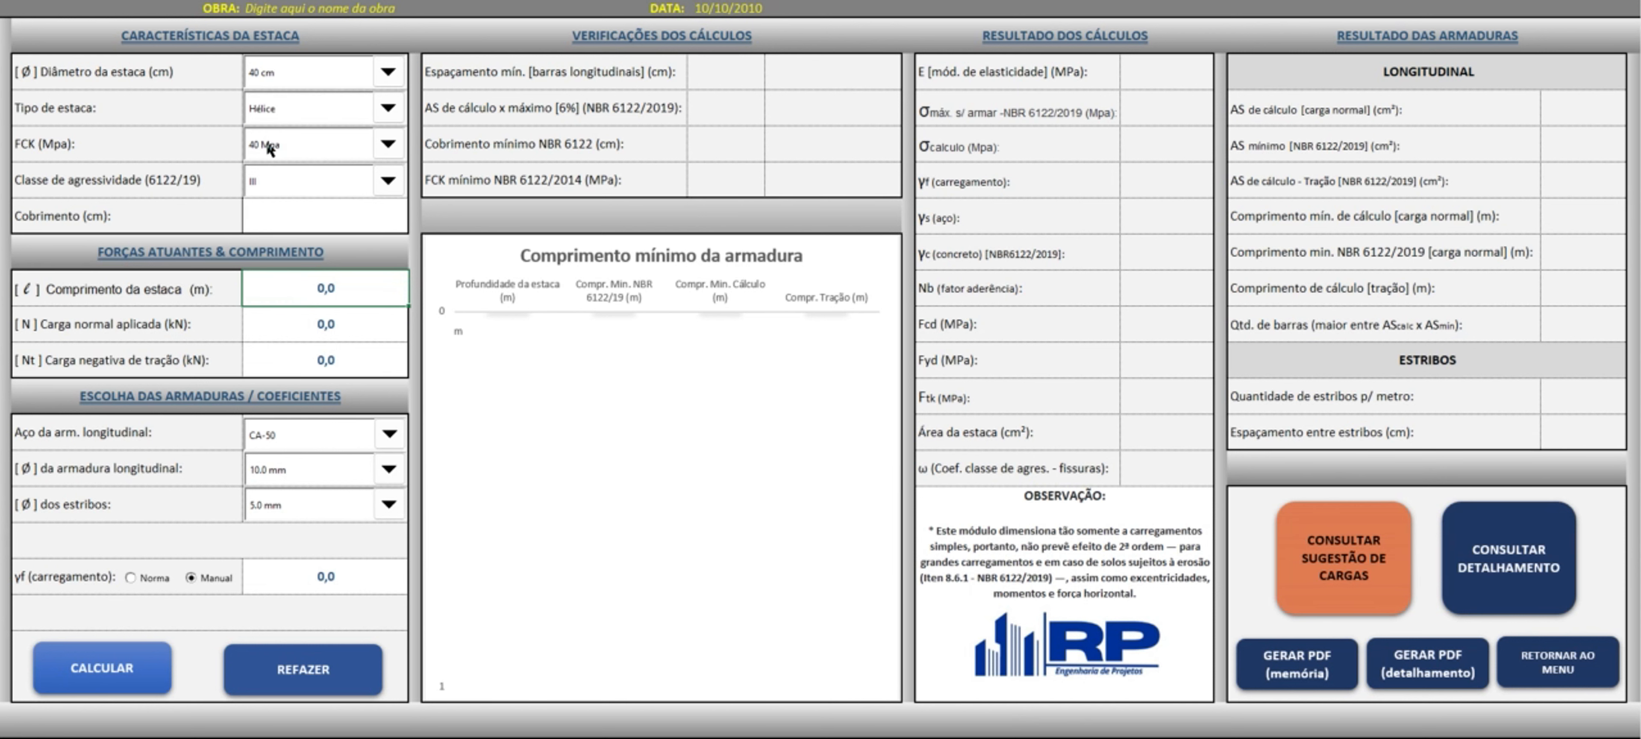
{"action": "left_click", "coordinate": [399, 111]}
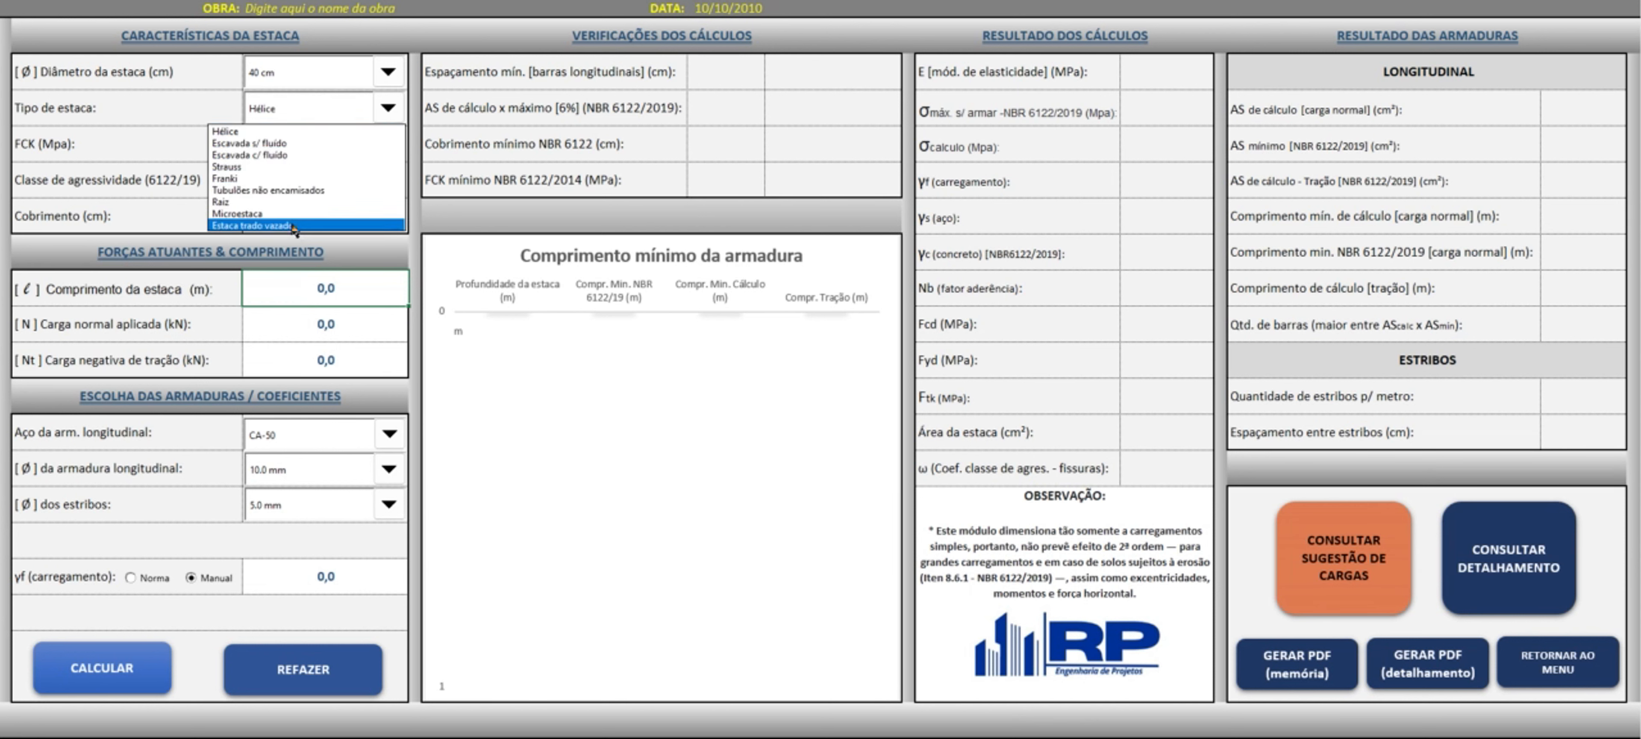
{"action": "left_click", "coordinate": [245, 133]}
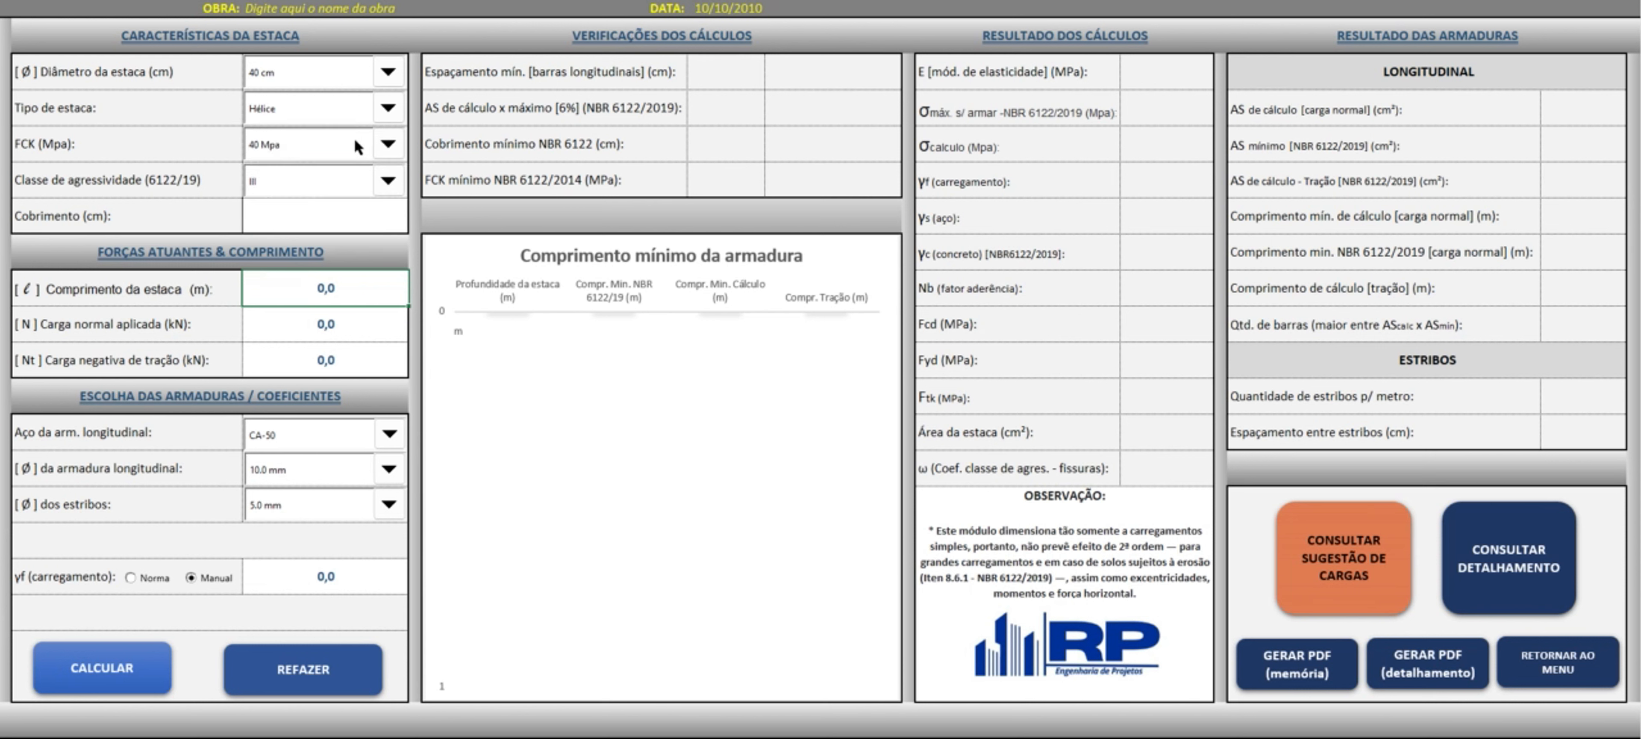
Set the pile's FCK to 25 MPa, the aggressiveness class to III and the concrete cover to 4 cm
{"action": "left_click", "coordinate": [387, 144]}
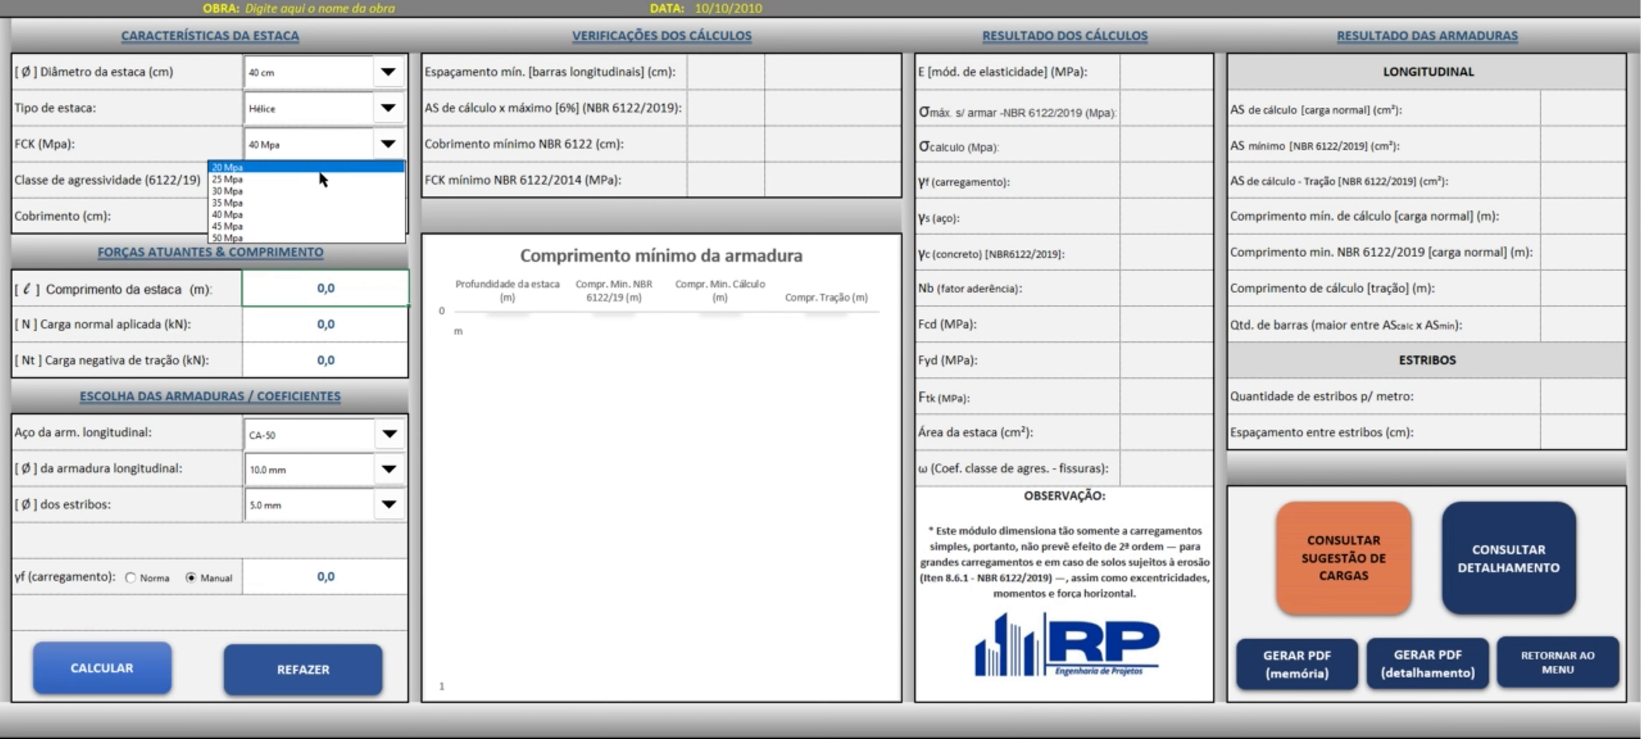
{"action": "left_click", "coordinate": [251, 178]}
{"action": "left_click", "coordinate": [387, 180]}
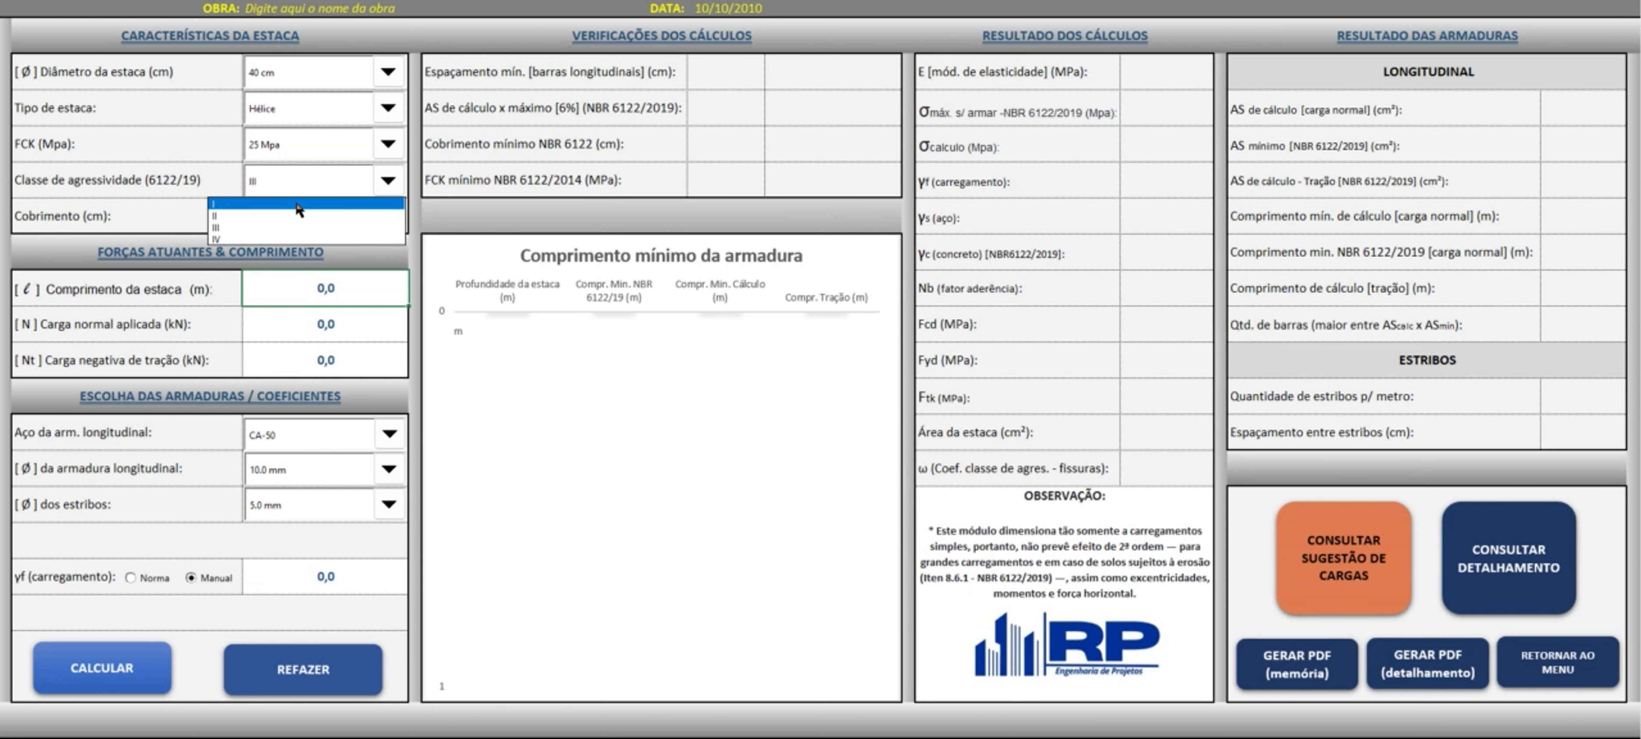
{"action": "left_click", "coordinate": [280, 228]}
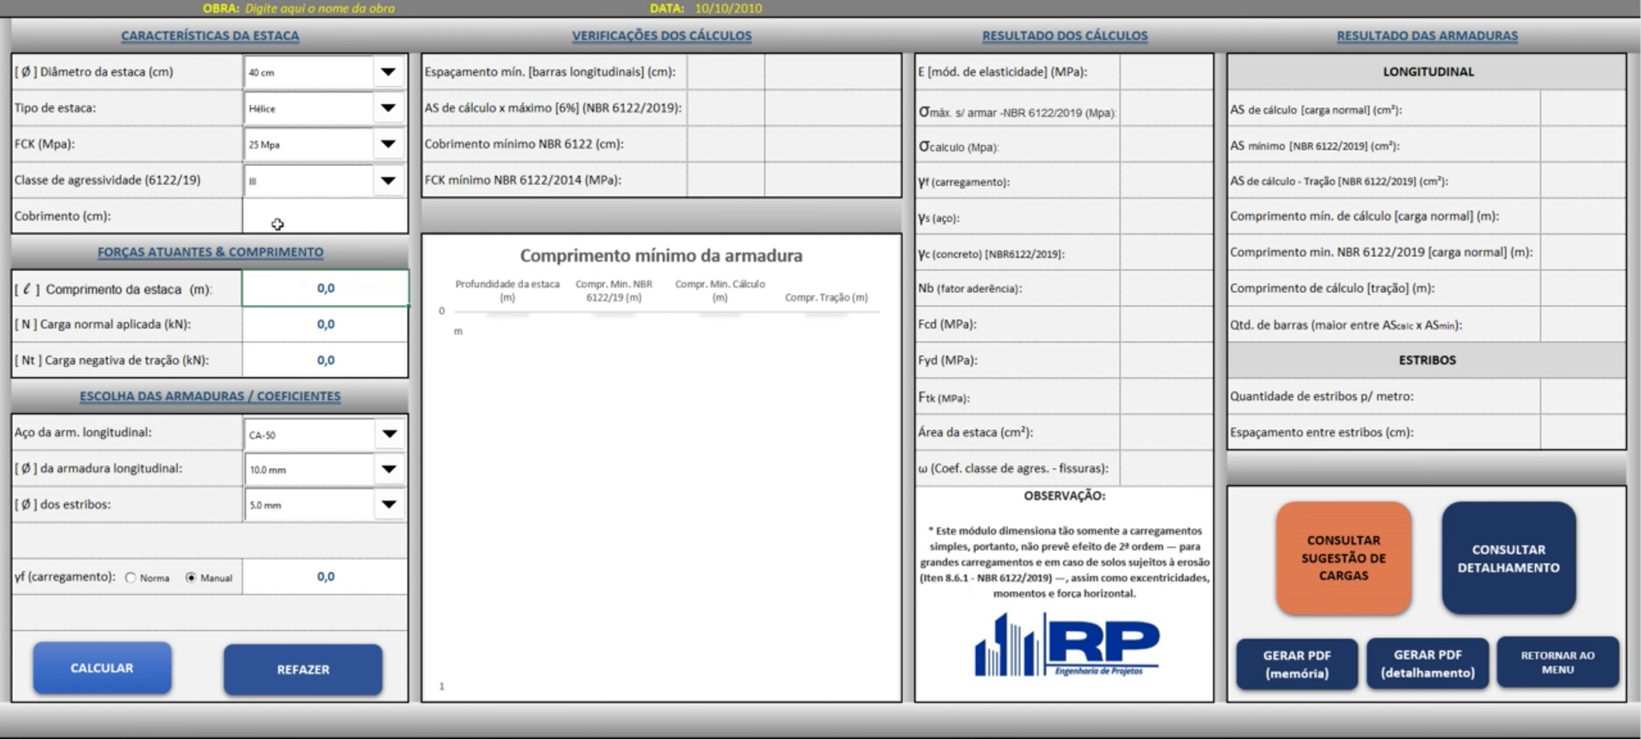
{"action": "left_click", "coordinate": [286, 220]}
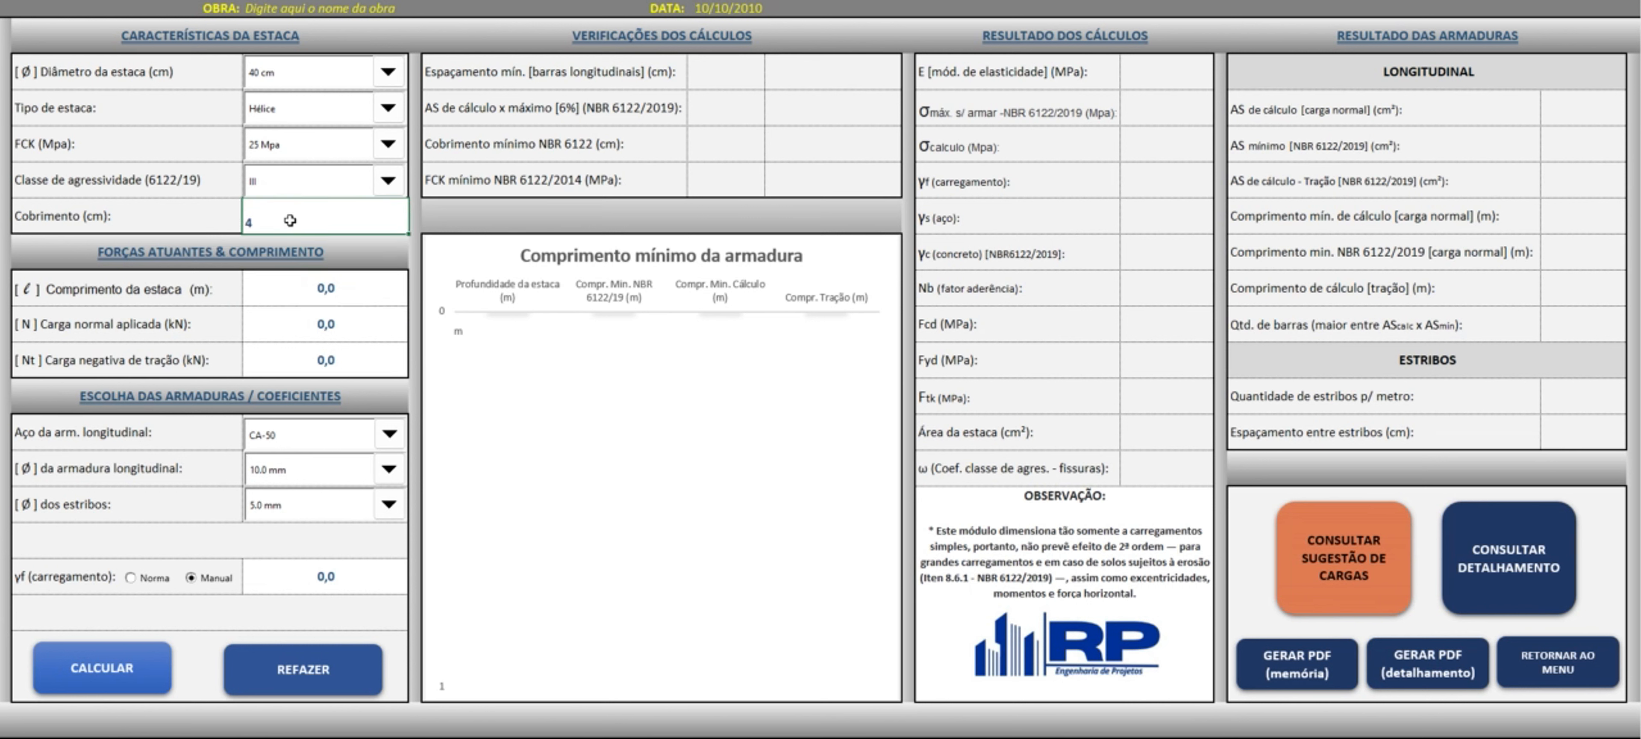
{"action": "key", "text": "Return"}
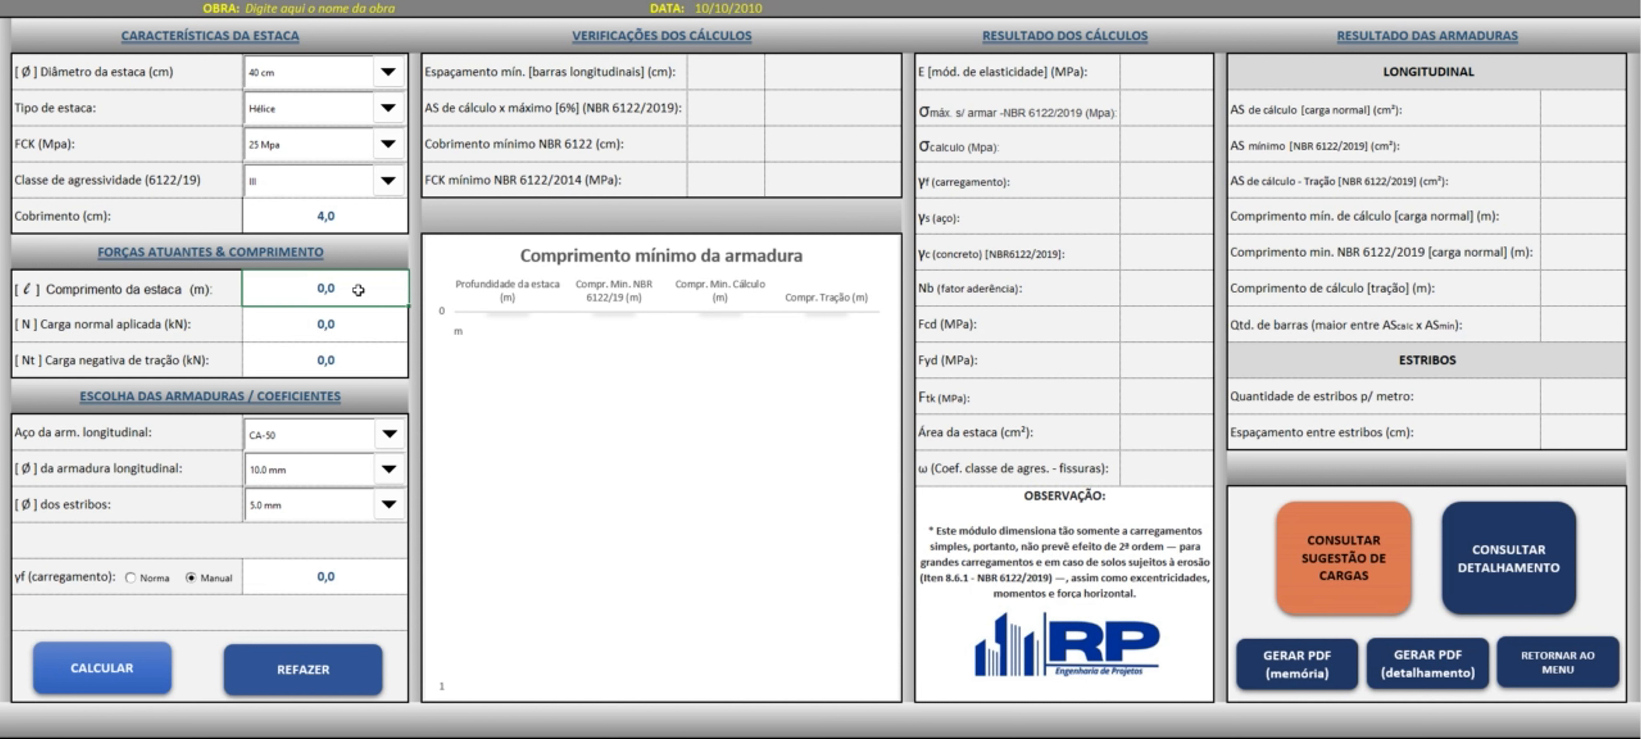
Enter a pile length of 15 m, an applied normal load of 500 kN and a negative tension load of 100 kN
{"action": "type", "text": "15"}
{"action": "key", "text": "Return"}
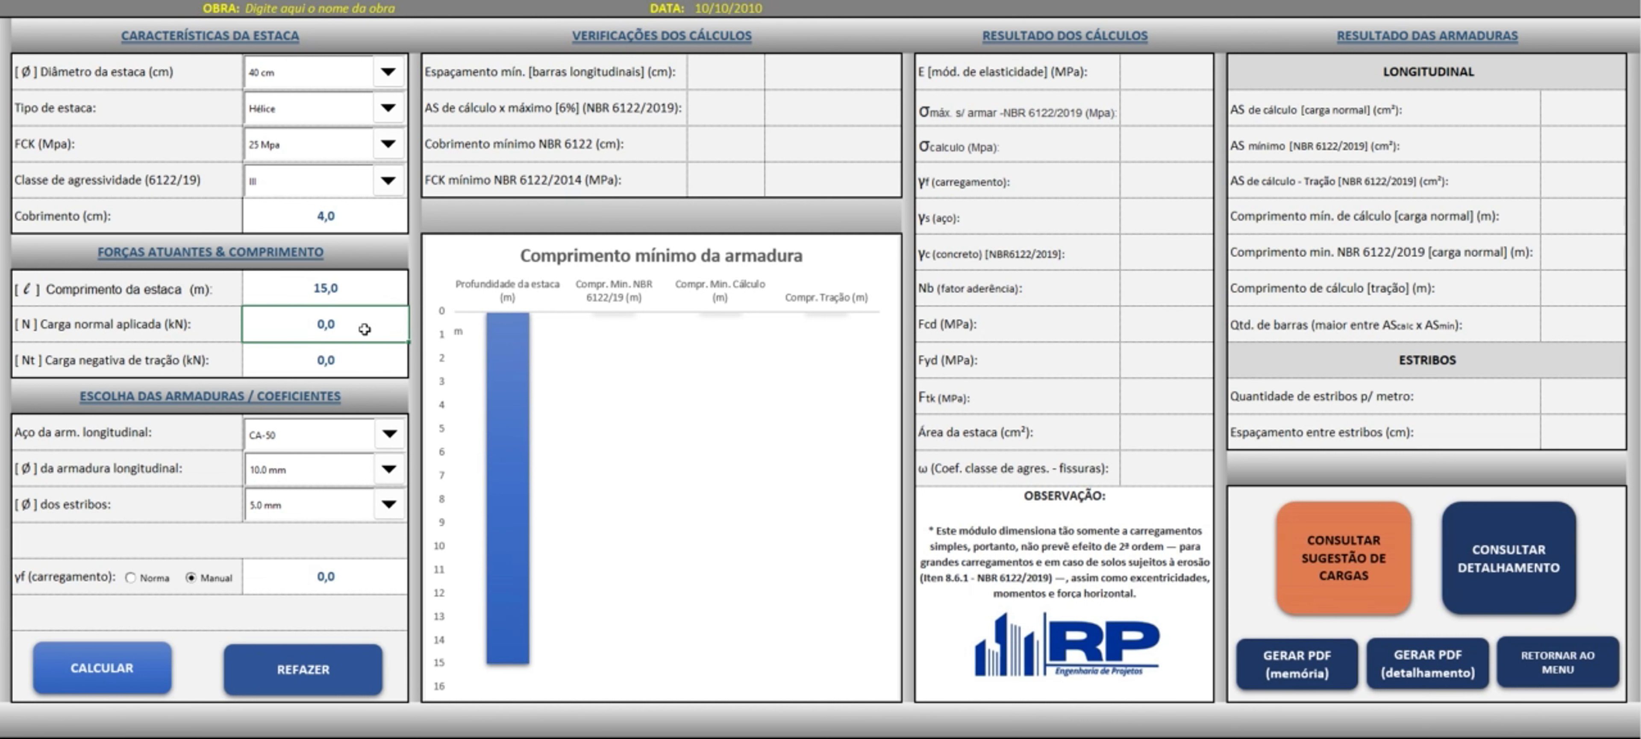
{"action": "type", "text": "500"}
{"action": "key", "text": "Return"}
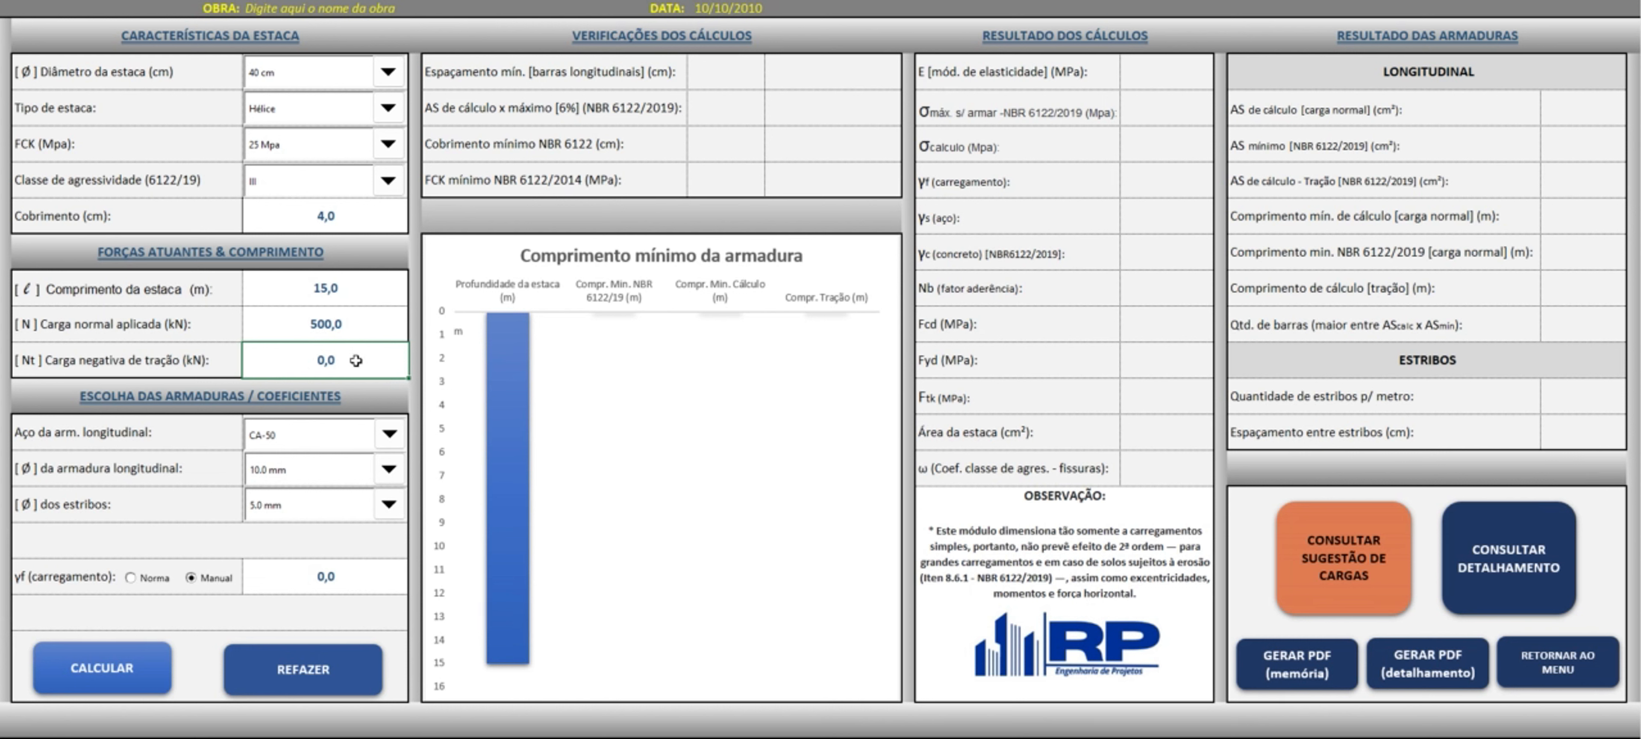
{"action": "type", "text": "10"}
{"action": "key", "text": "Return"}
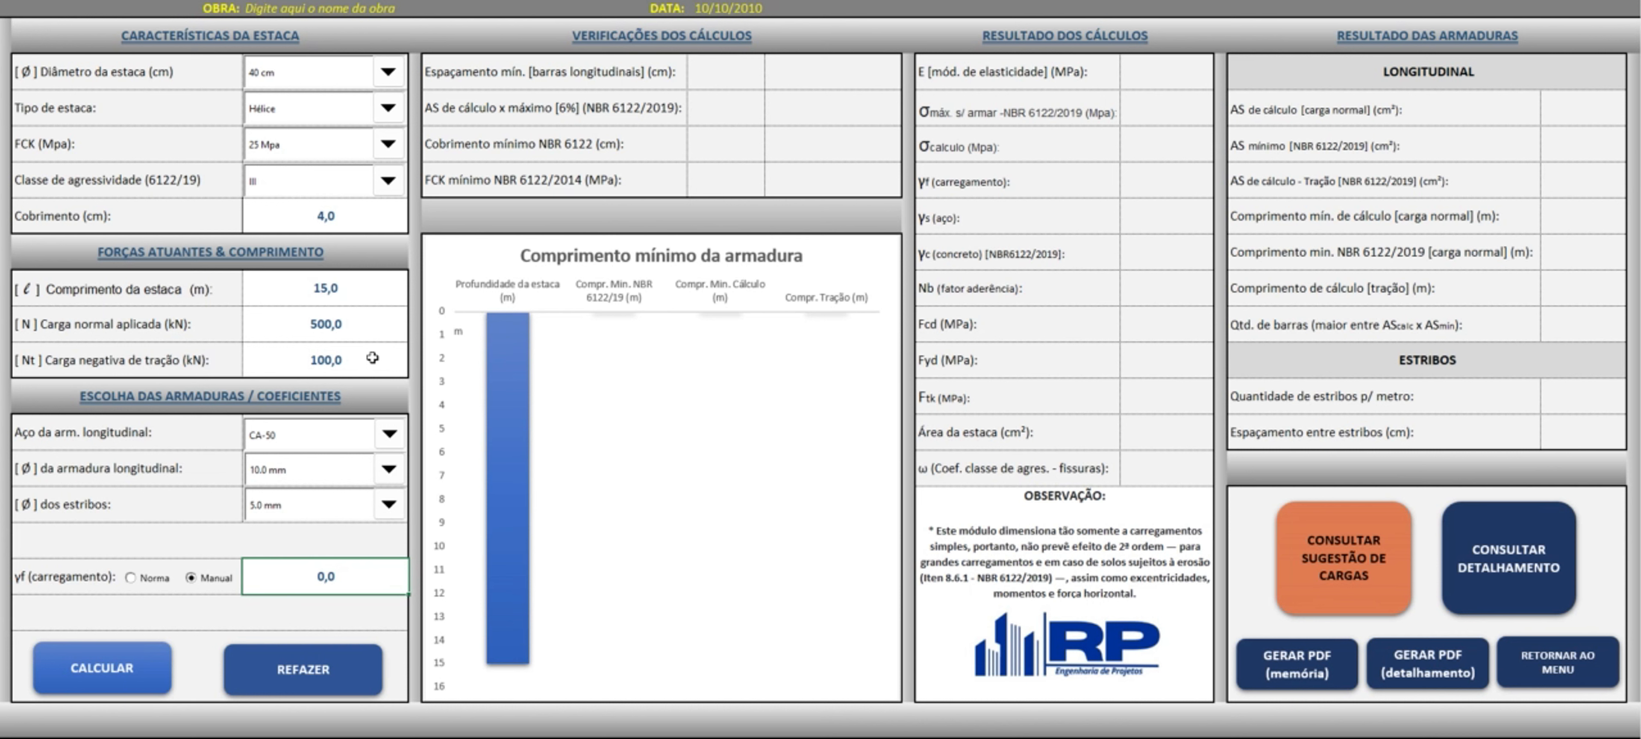
{"action": "left_click", "coordinate": [373, 358]}
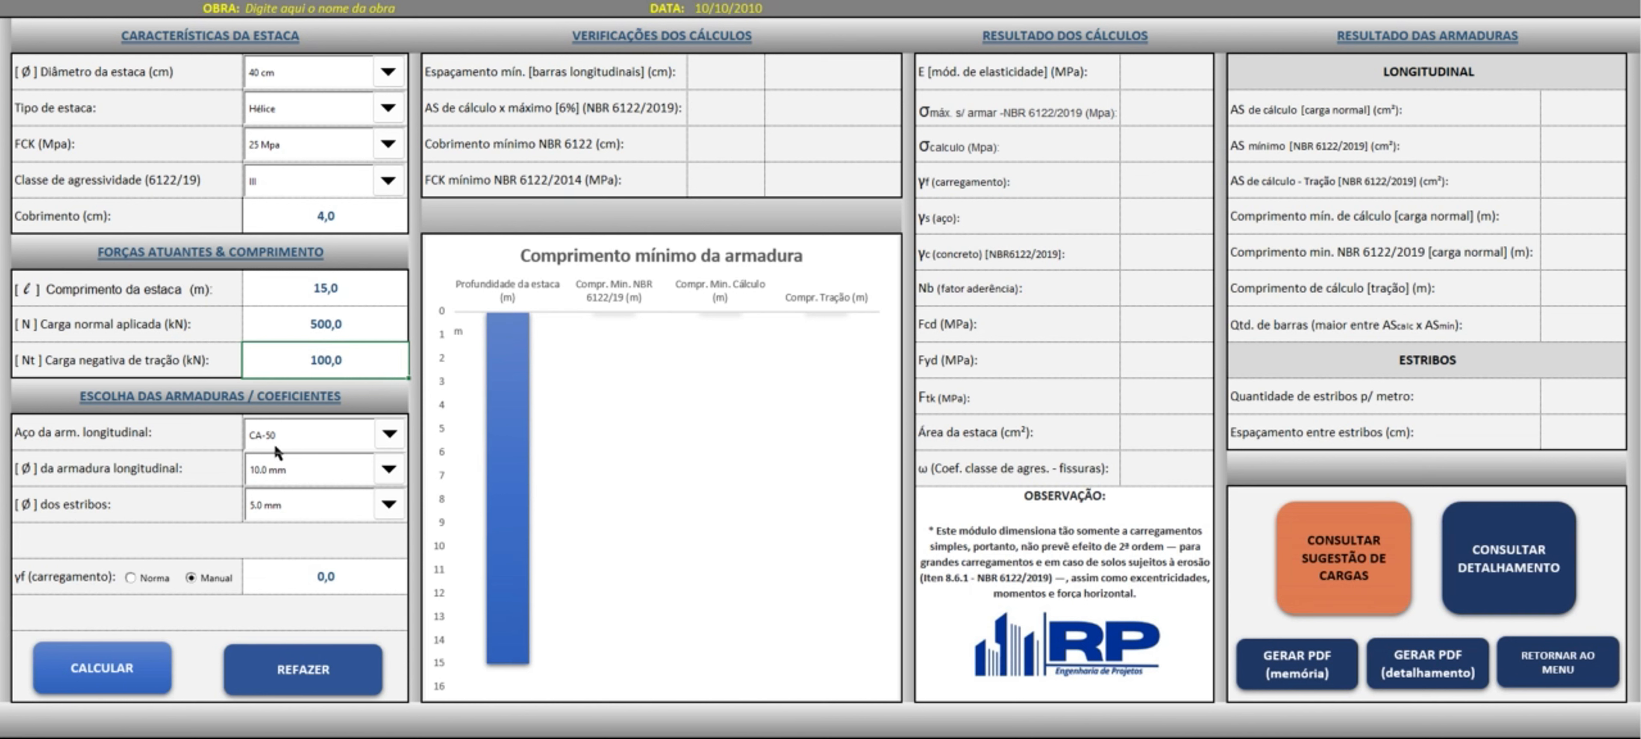
Choose CA-50 steel with 10.0 mm longitudinal bars and 5.0 mm stirrups for the reinforcement
{"action": "left_click", "coordinate": [389, 434]}
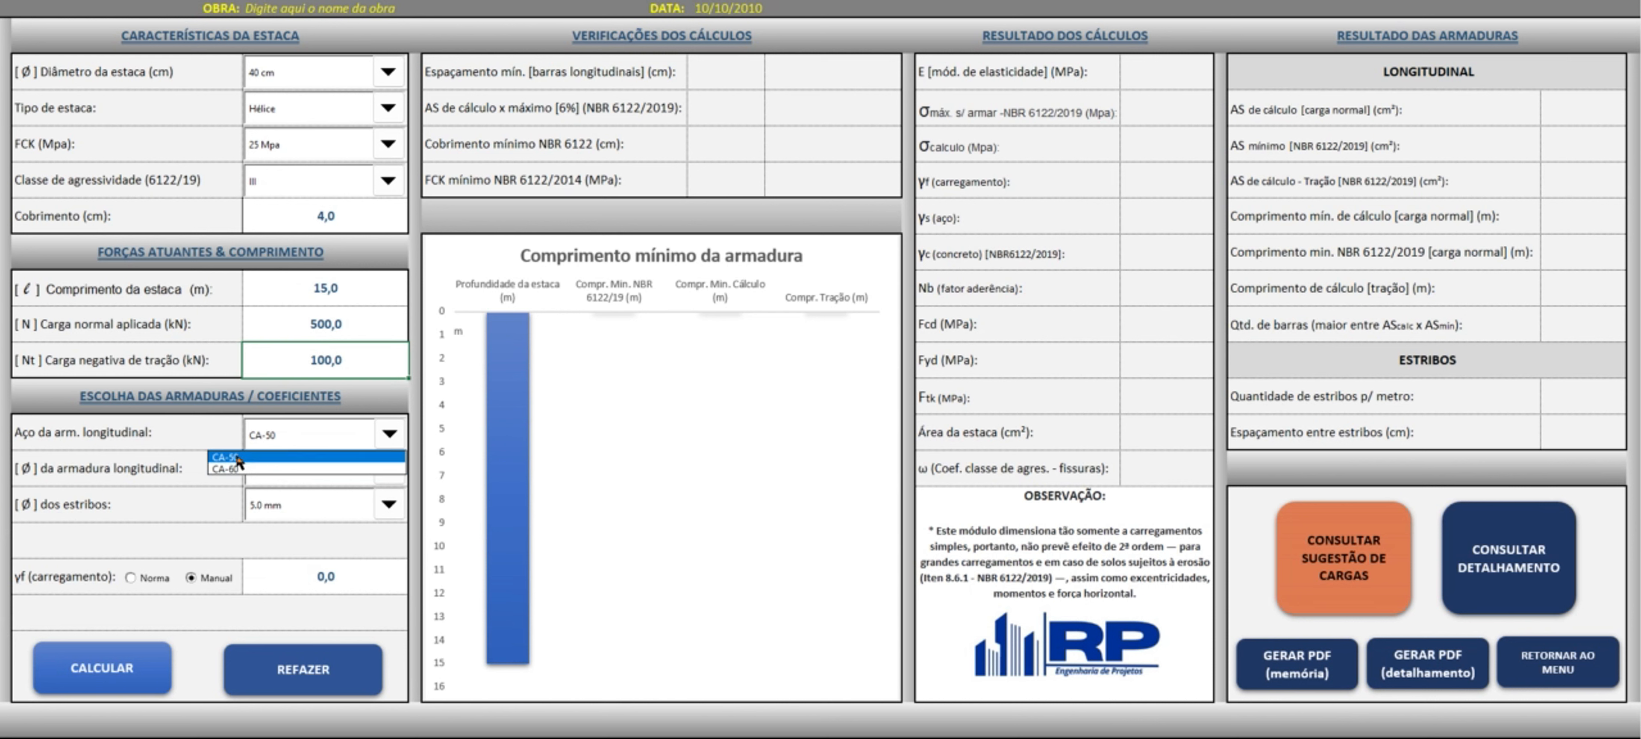
{"action": "left_click", "coordinate": [250, 458]}
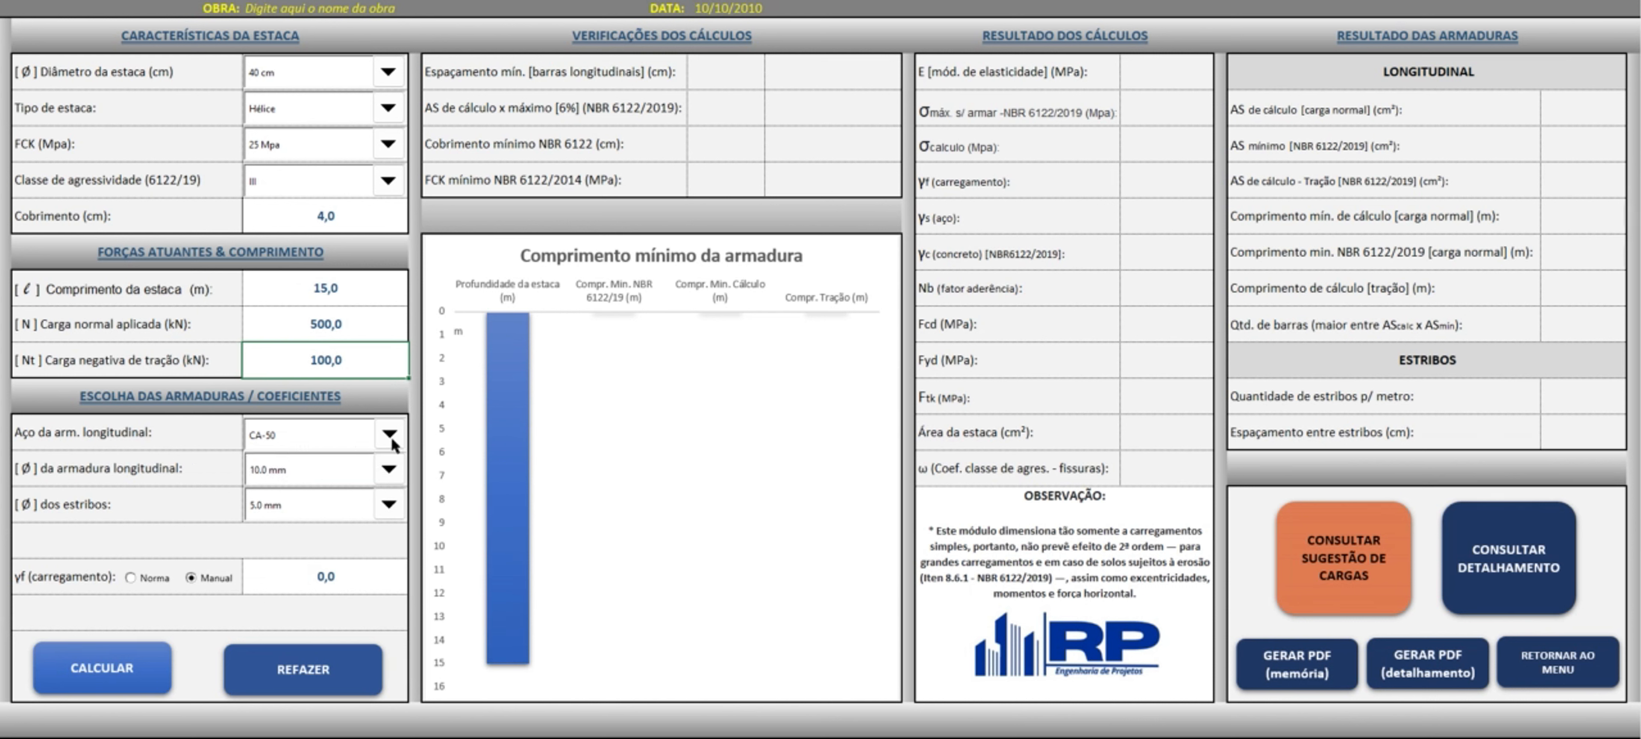
{"action": "left_click", "coordinate": [389, 470]}
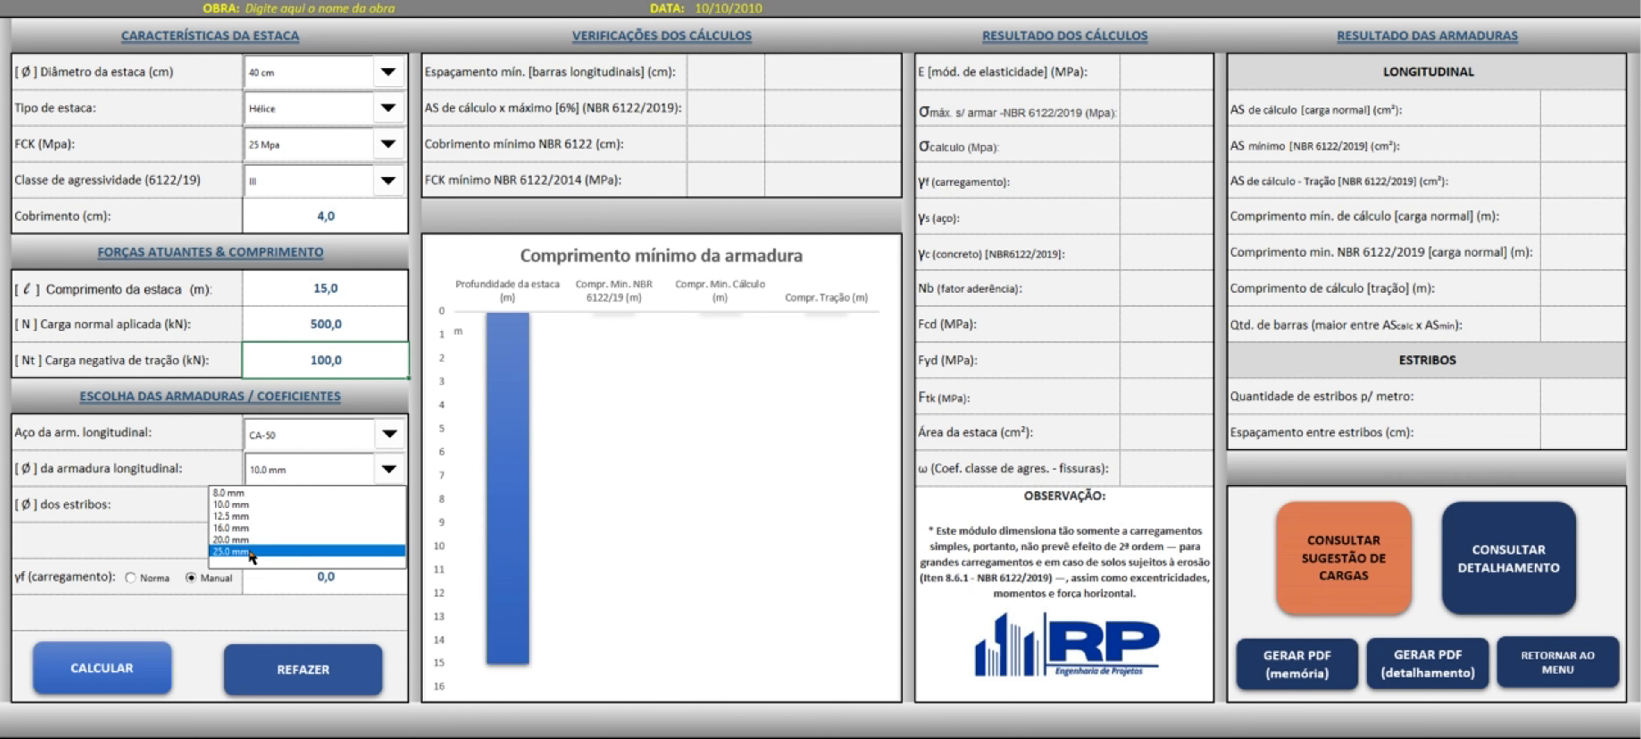
{"action": "left_click", "coordinate": [250, 504]}
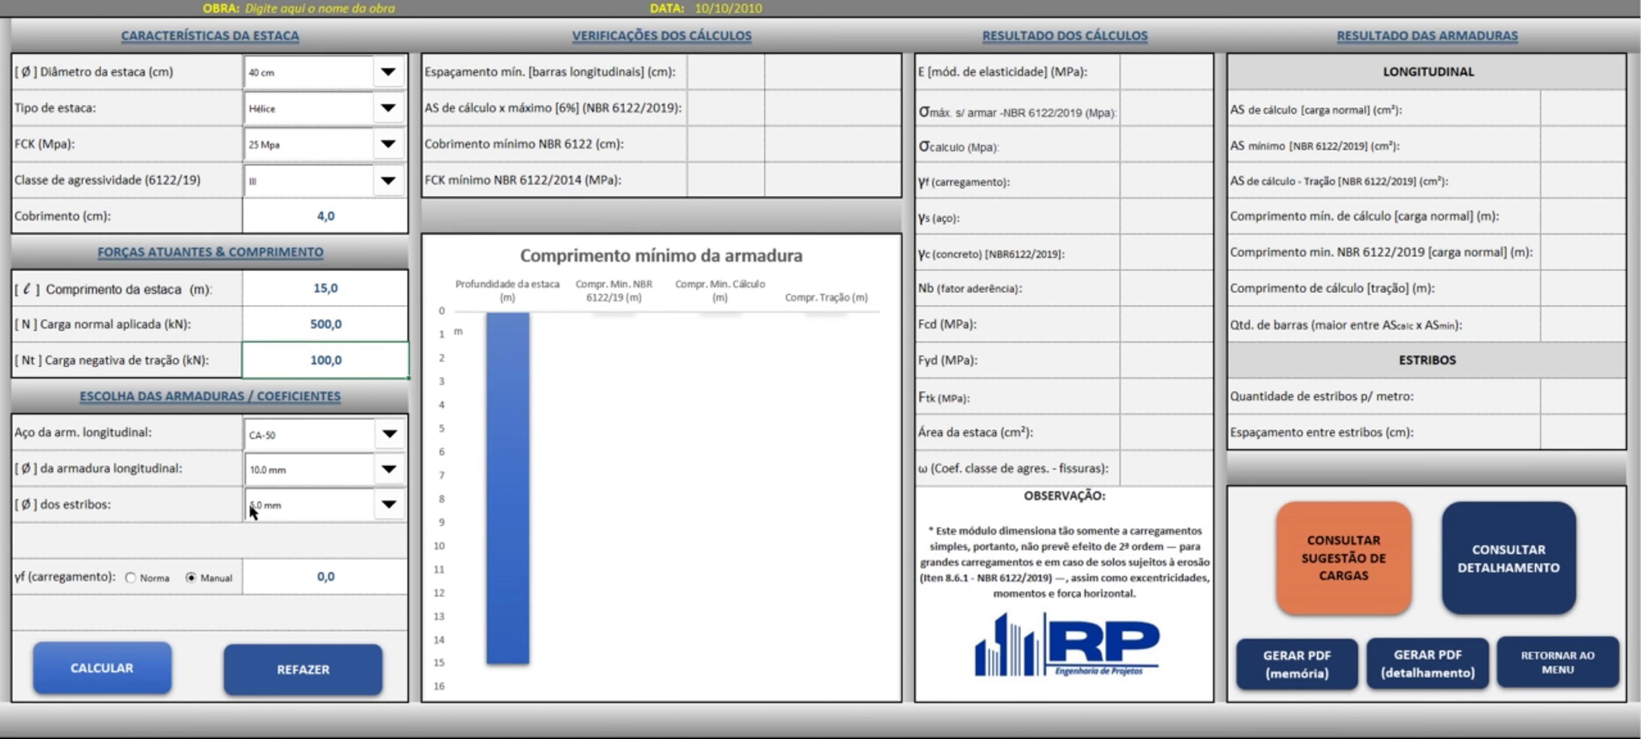
{"action": "left_click", "coordinate": [389, 511]}
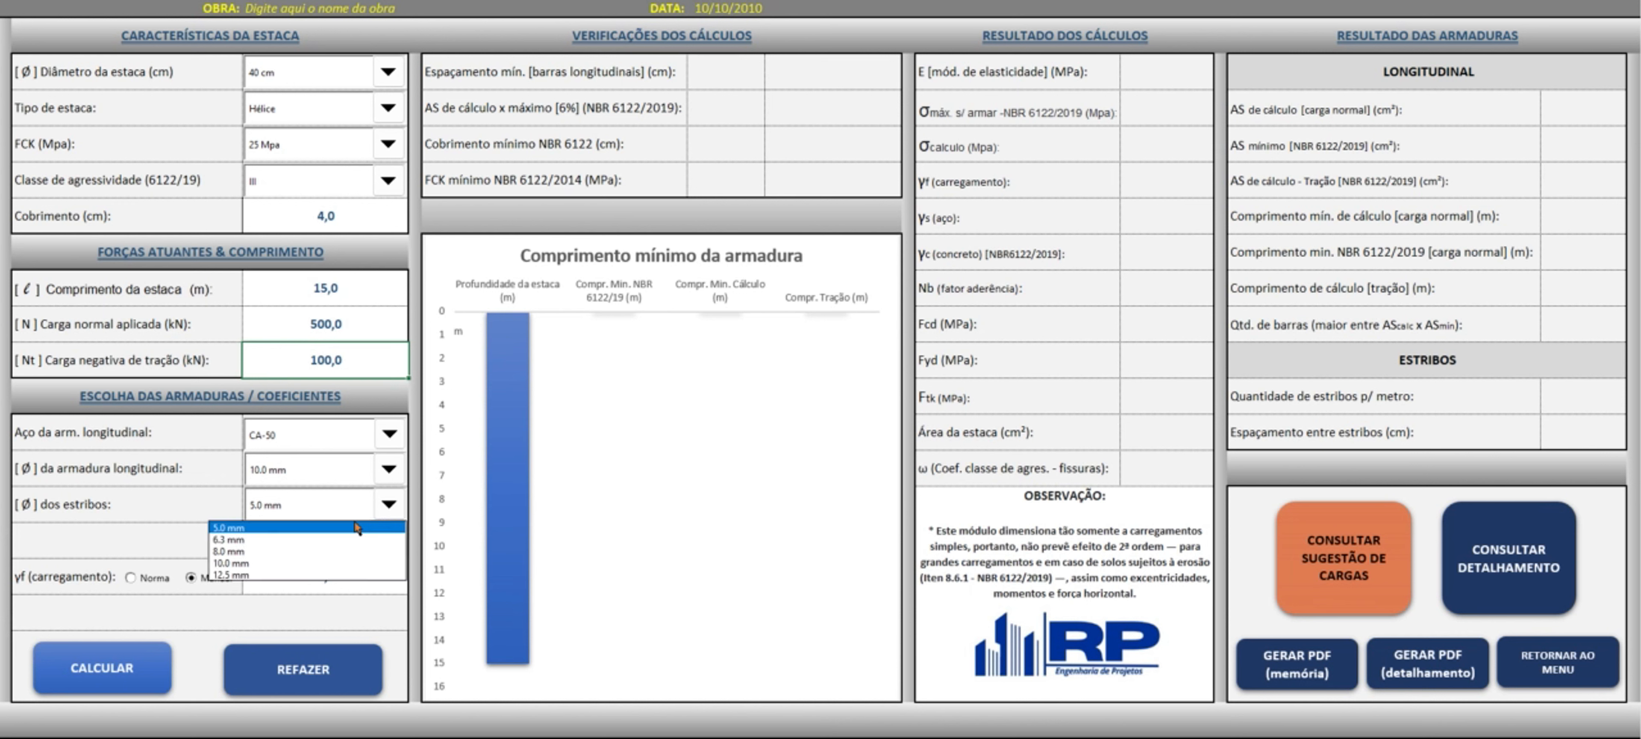
{"action": "left_click", "coordinate": [282, 530]}
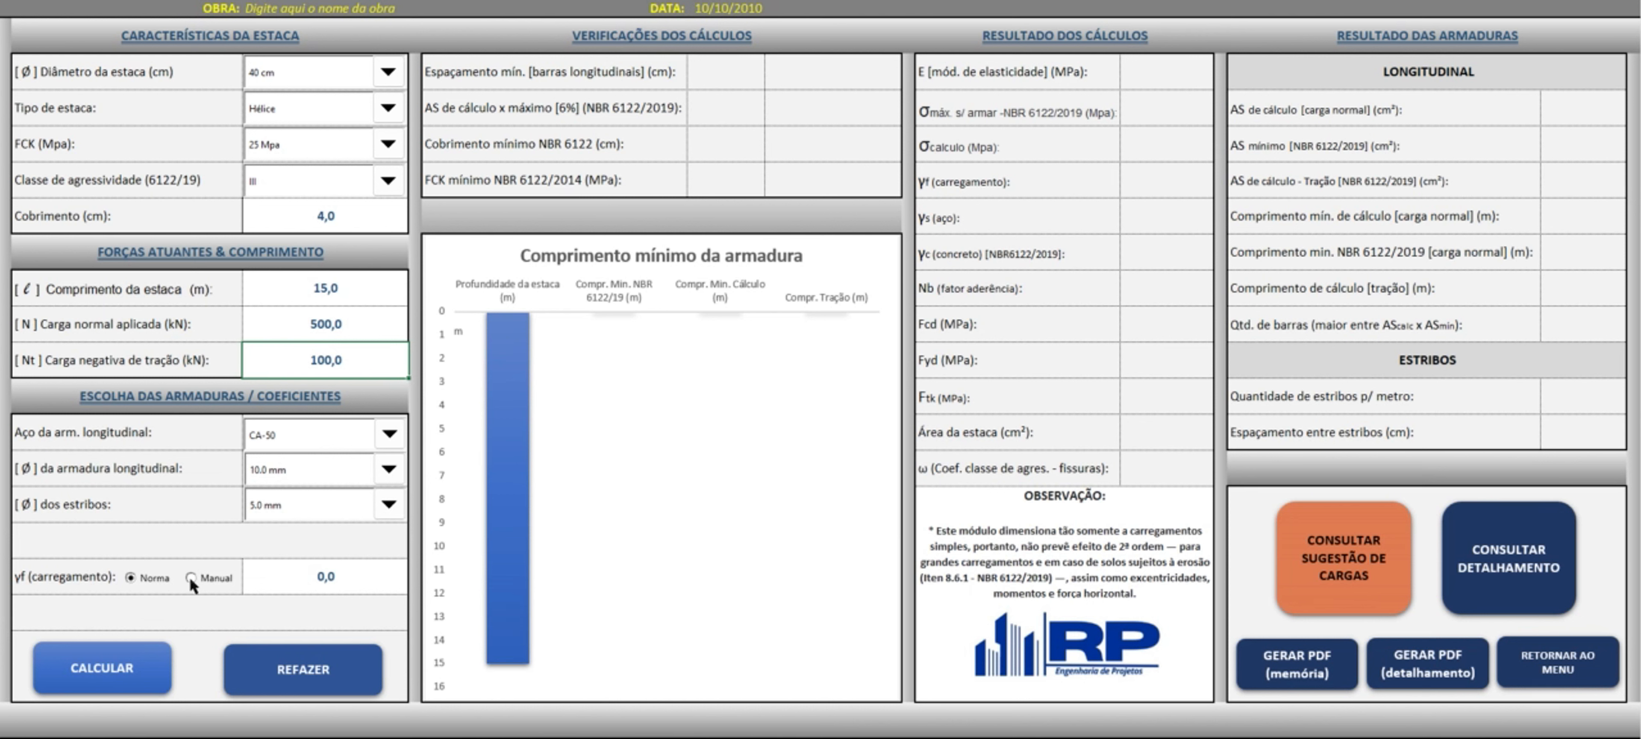
Set the manual load coefficient γf to 1.6 and calculate the pile
{"action": "left_click", "coordinate": [344, 578]}
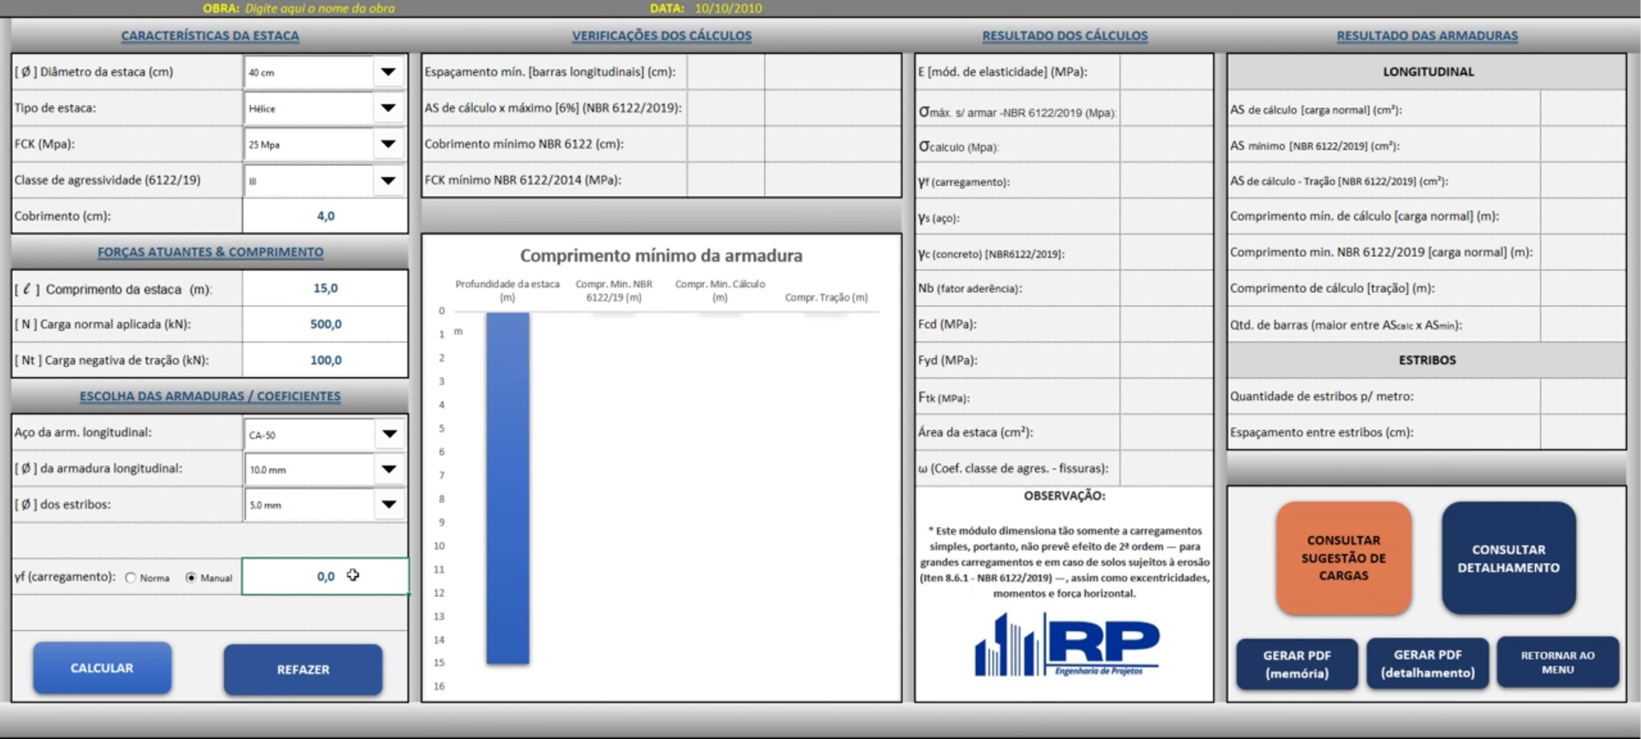
{"action": "type", "text": "1"}
{"action": "key", "text": "BackSpace"}
{"action": "key", "text": "BackSpace"}
{"action": "key", "text": "Return"}
{"action": "left_click", "coordinate": [101, 674]}
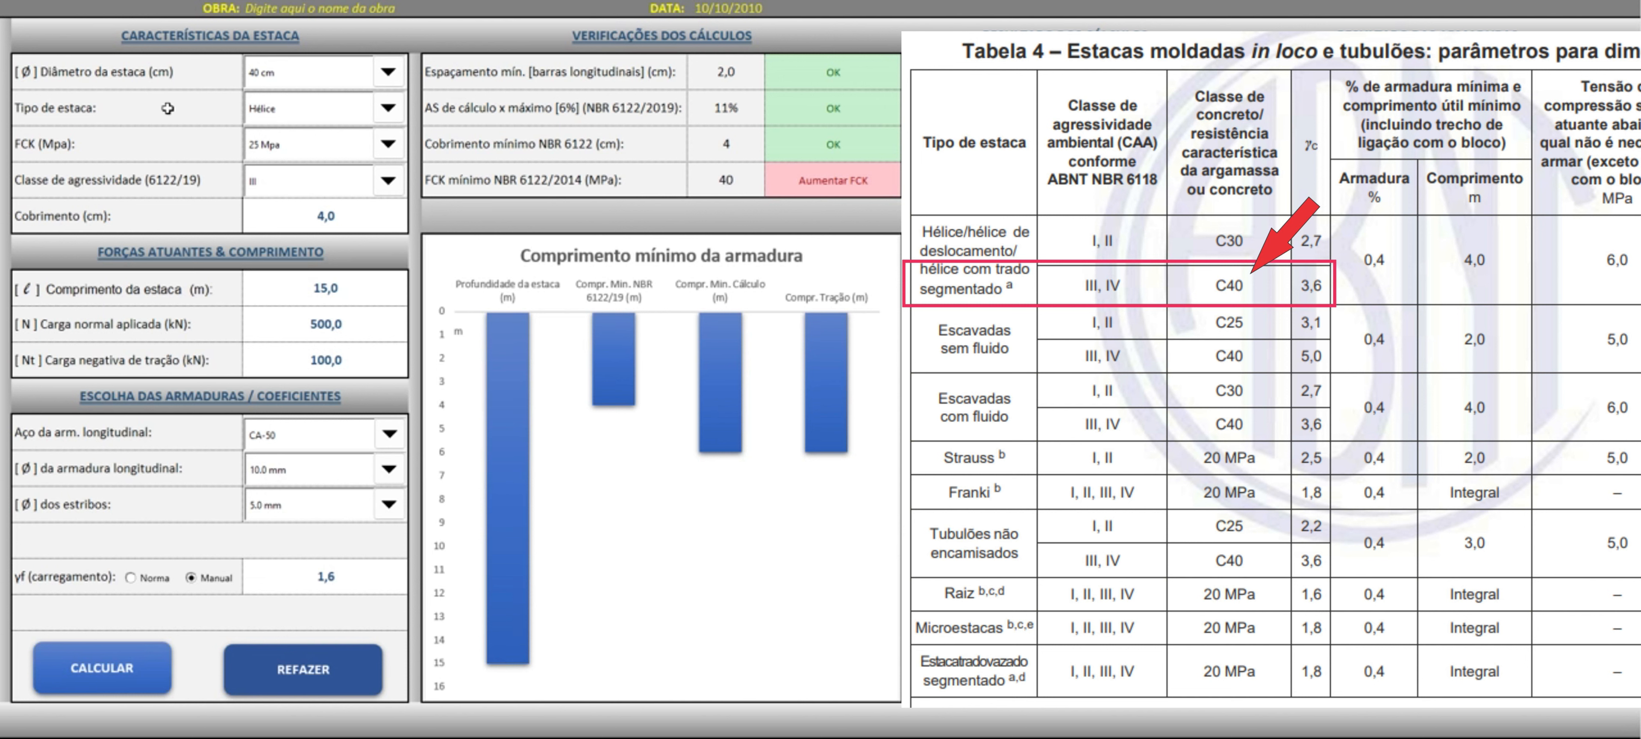
Set the pile's FCK to 40 MPa and check the calculated and tension reinforcement lengths in the chart
{"action": "left_click", "coordinate": [388, 146]}
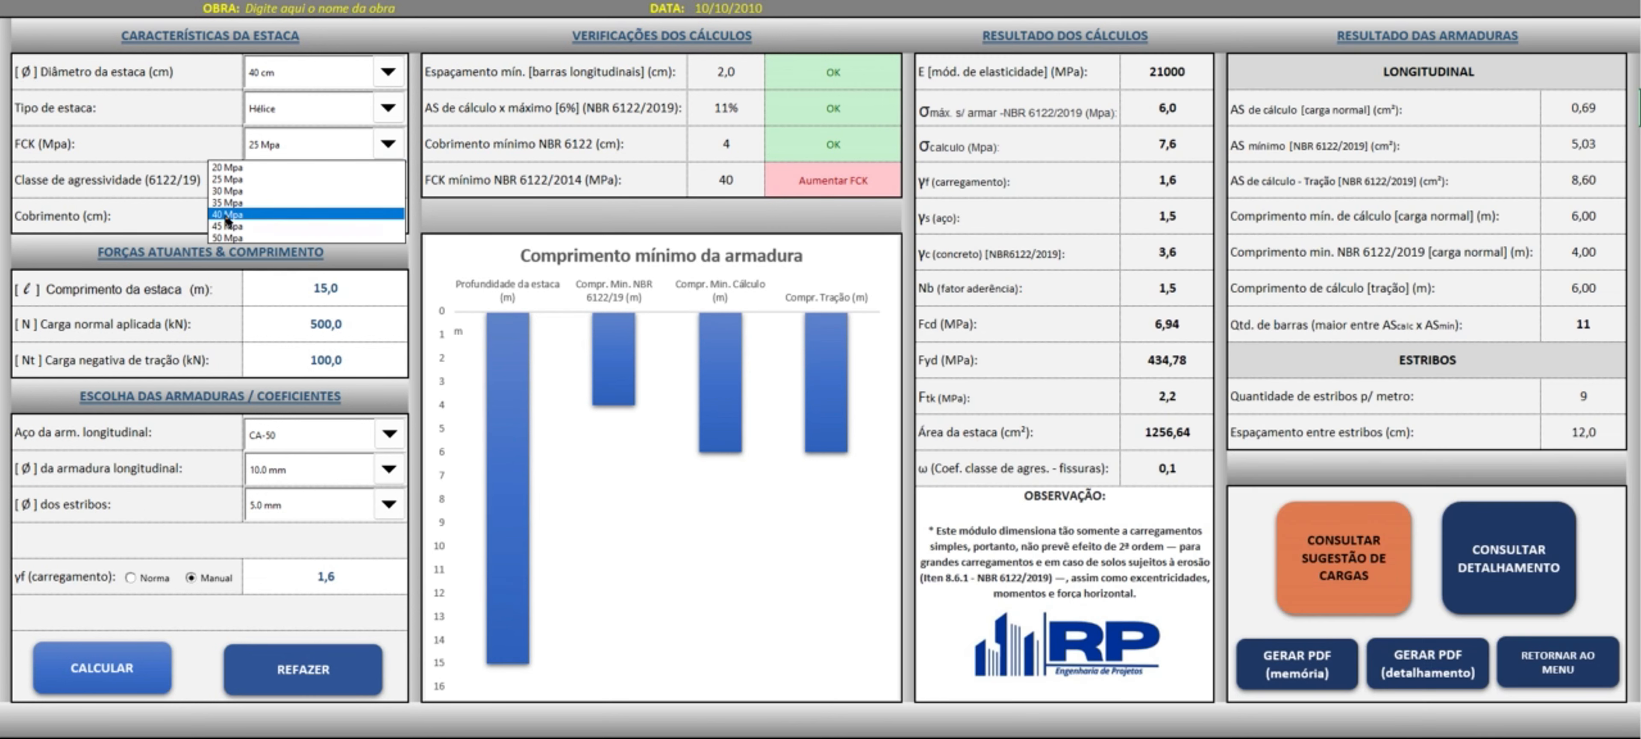
{"action": "left_click", "coordinate": [227, 215]}
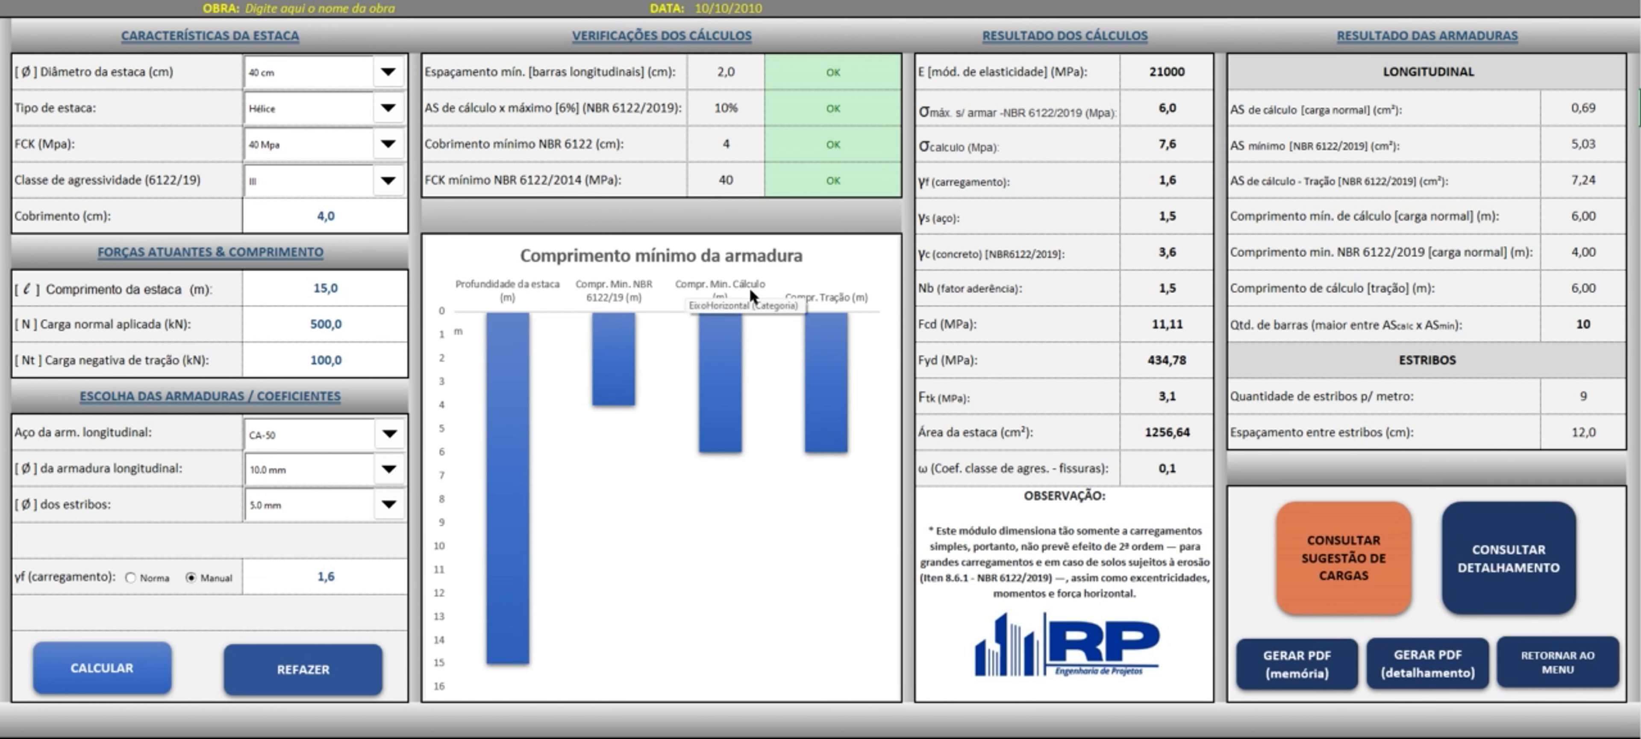
{"action": "mouse_move", "coordinate": [724, 449]}
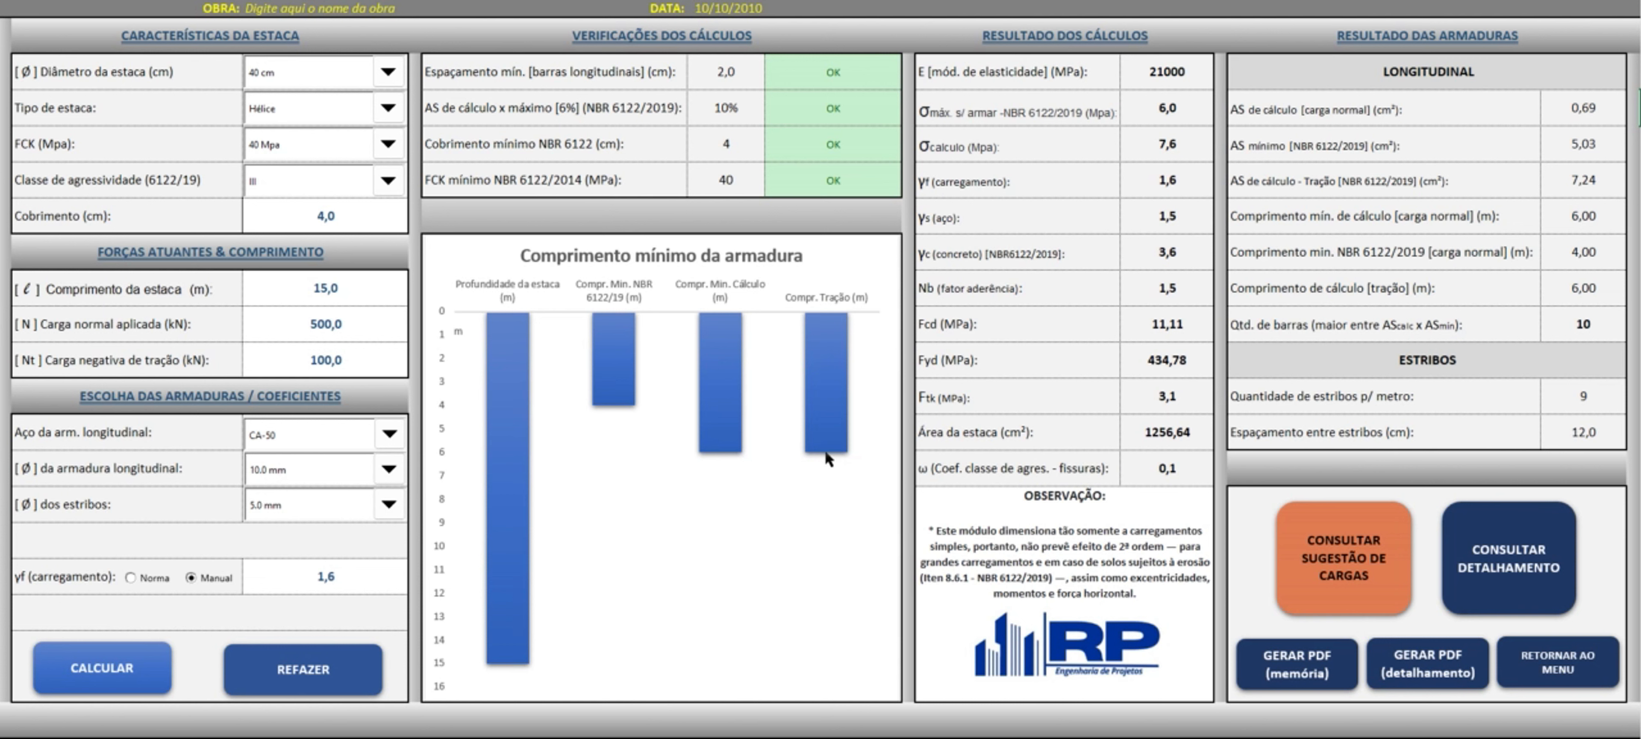
{"action": "mouse_move", "coordinate": [826, 452]}
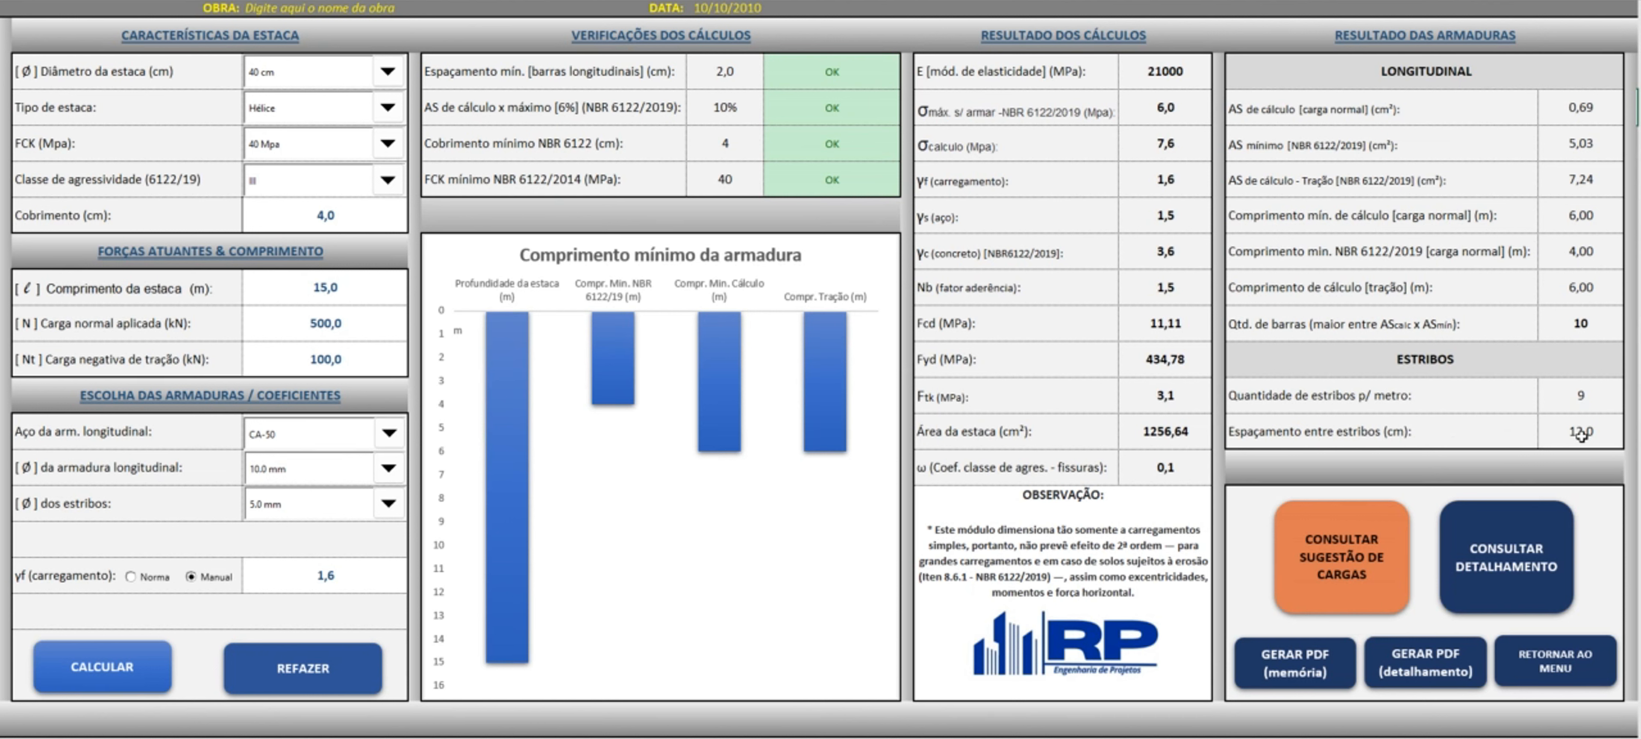
Open the reinforcement detailing drawing of the calculated pile
{"action": "left_click", "coordinate": [1336, 559]}
{"action": "left_click", "coordinate": [1503, 578]}
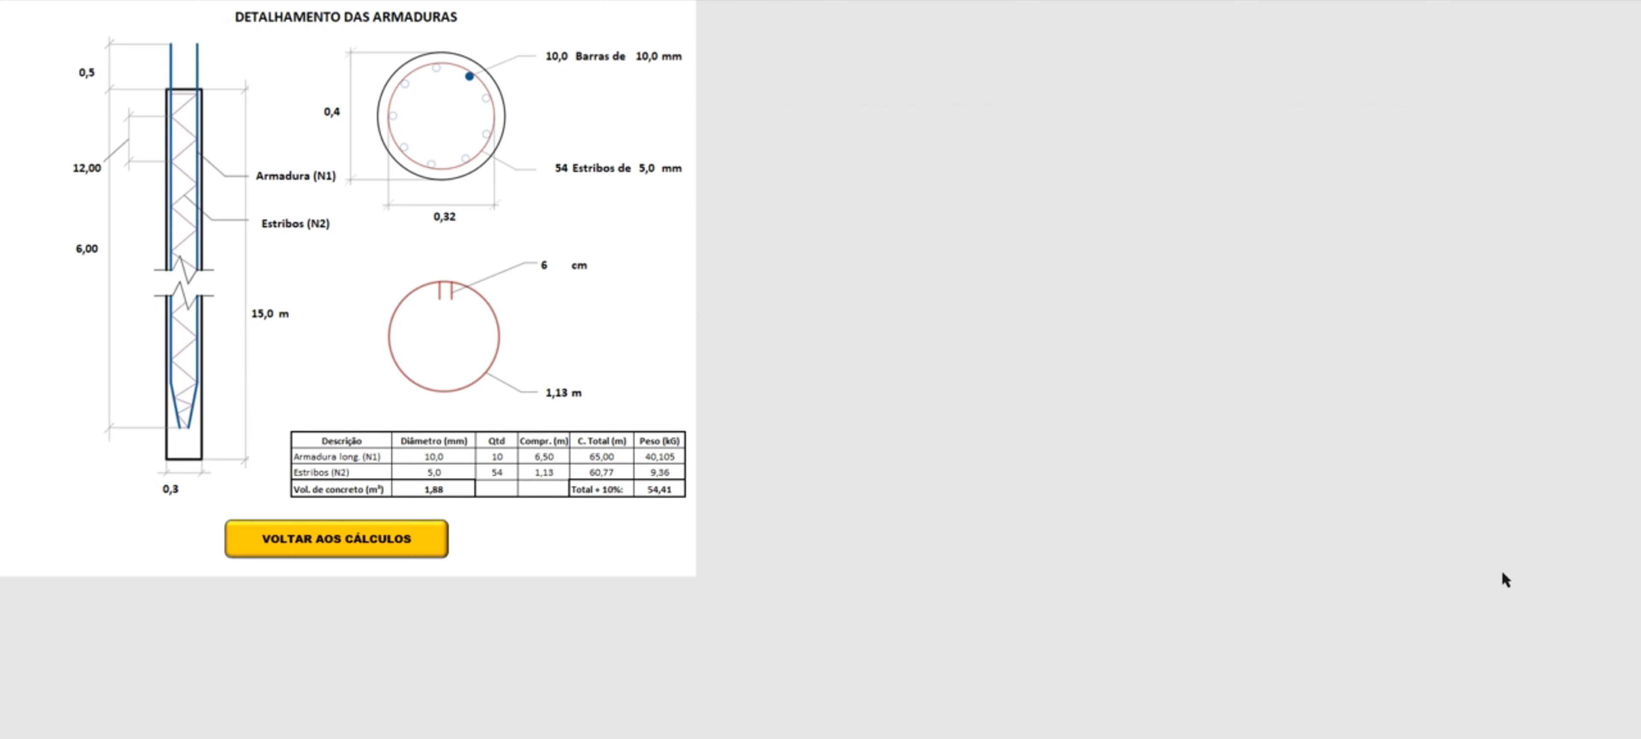